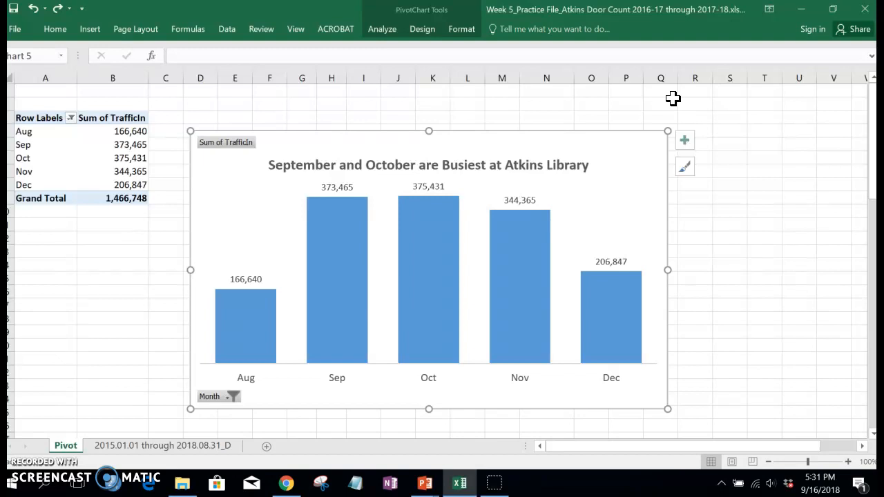
Step: Show the field list for the door-count PivotTable
{"action": "left_click", "coordinate": [36, 119]}
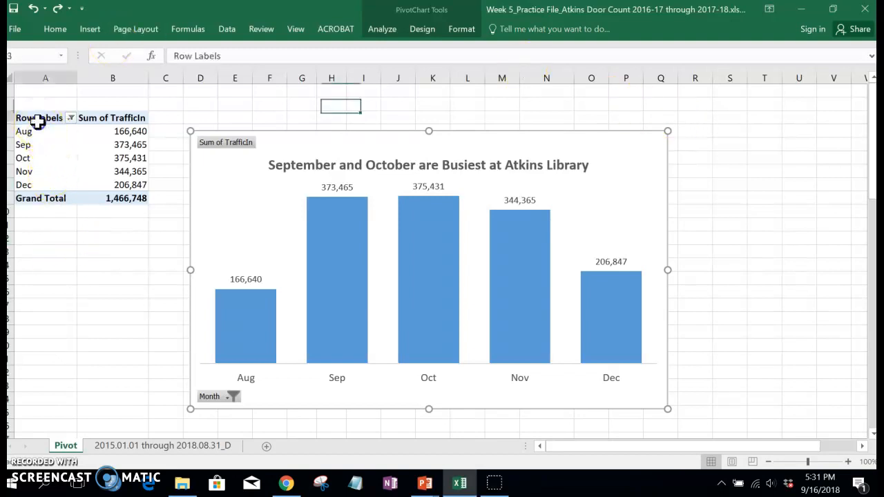
{"action": "left_click", "coordinate": [387, 33]}
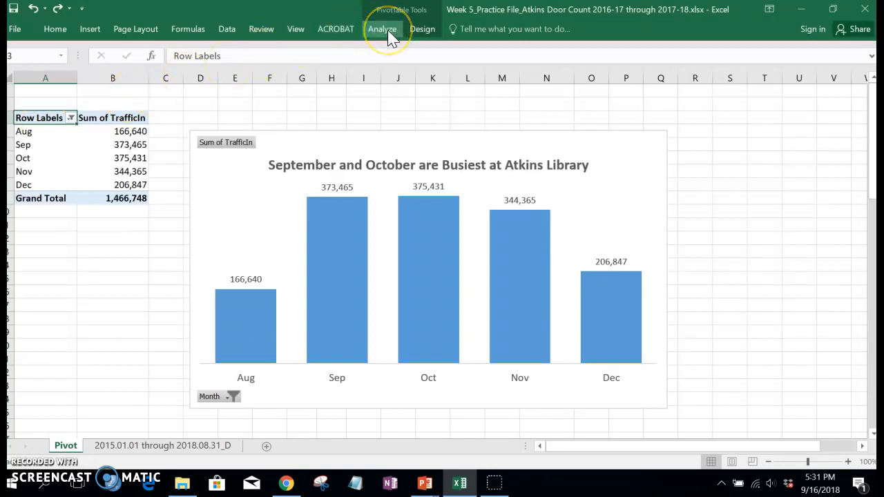
{"action": "left_click", "coordinate": [40, 144]}
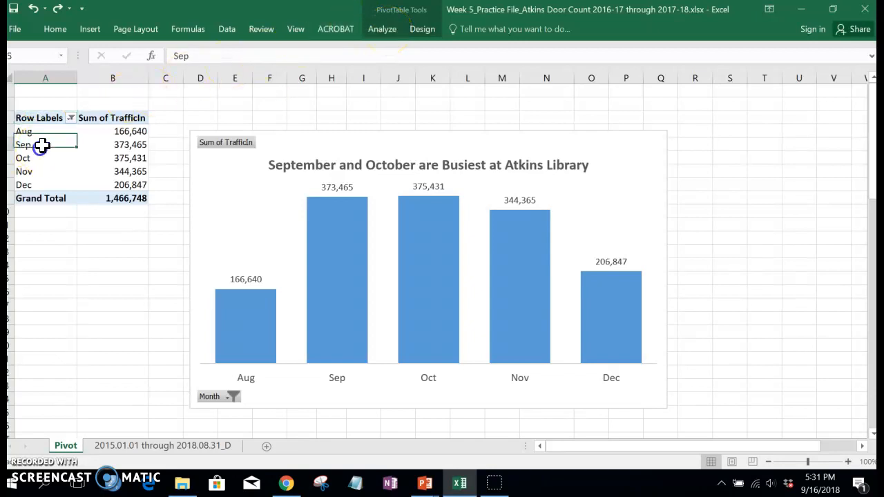
{"action": "left_click", "coordinate": [389, 35]}
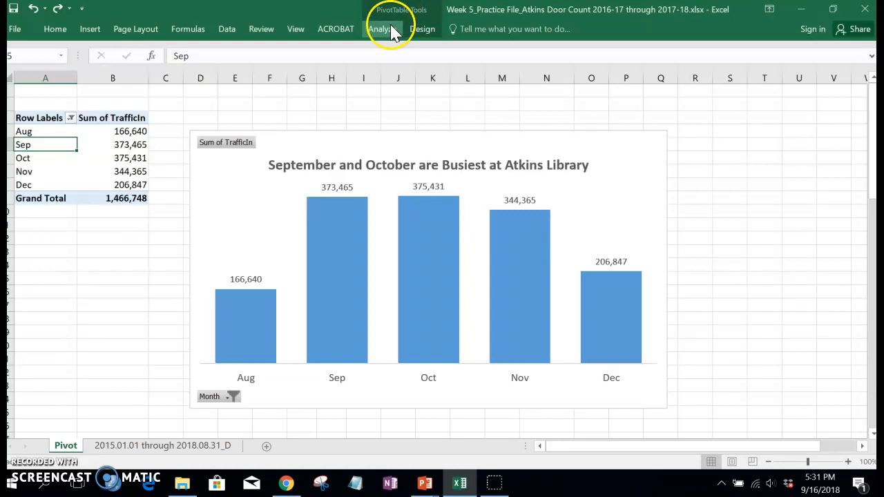
{"action": "left_click", "coordinate": [390, 33]}
{"action": "left_click", "coordinate": [773, 65]}
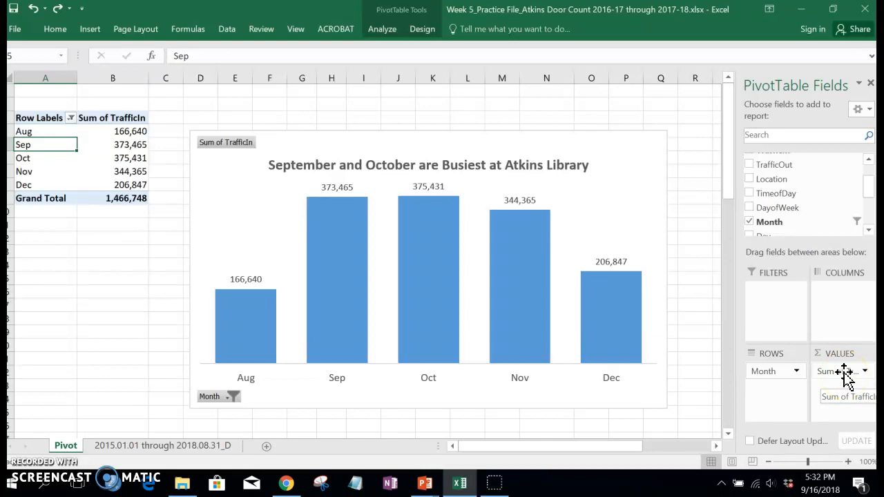
Step: Remove Month from the PivotTable rows and add TimeofDay in its place
{"action": "left_click", "coordinate": [798, 372]}
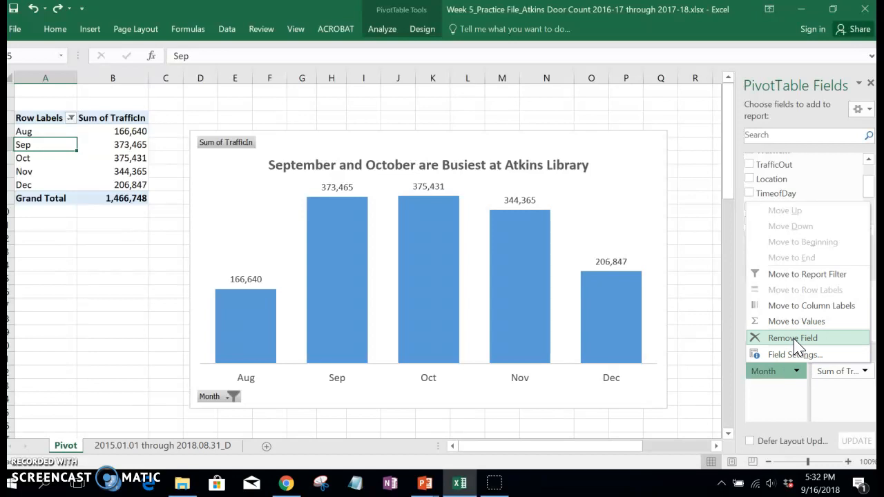
{"action": "left_click", "coordinate": [795, 342]}
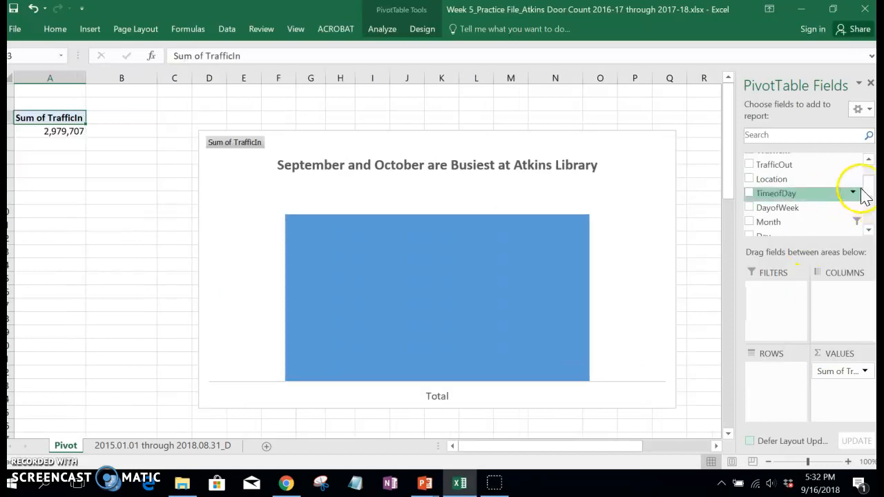
{"action": "left_click_drag", "start_coordinate": [821, 203], "coordinate": [775, 375]}
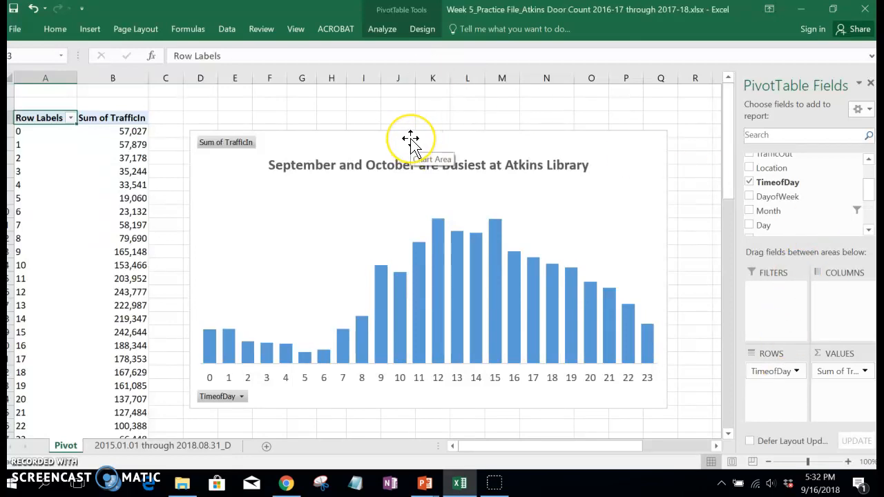
Step: Try converting the hourly traffic column chart to a line chart
{"action": "left_click", "coordinate": [599, 141]}
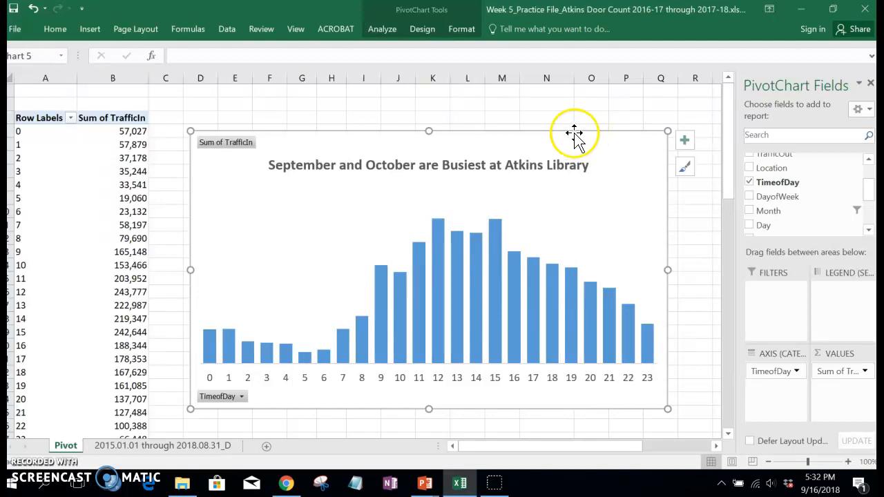
{"action": "left_click", "coordinate": [420, 32]}
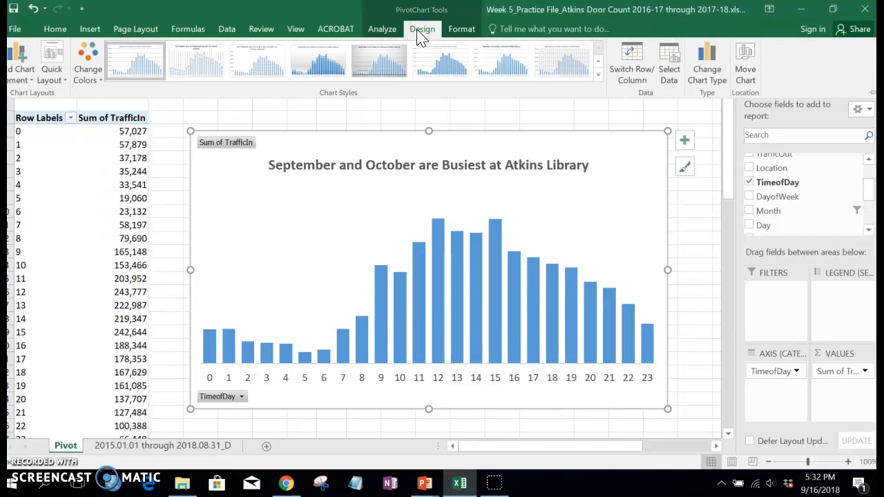
{"action": "left_click", "coordinate": [713, 58]}
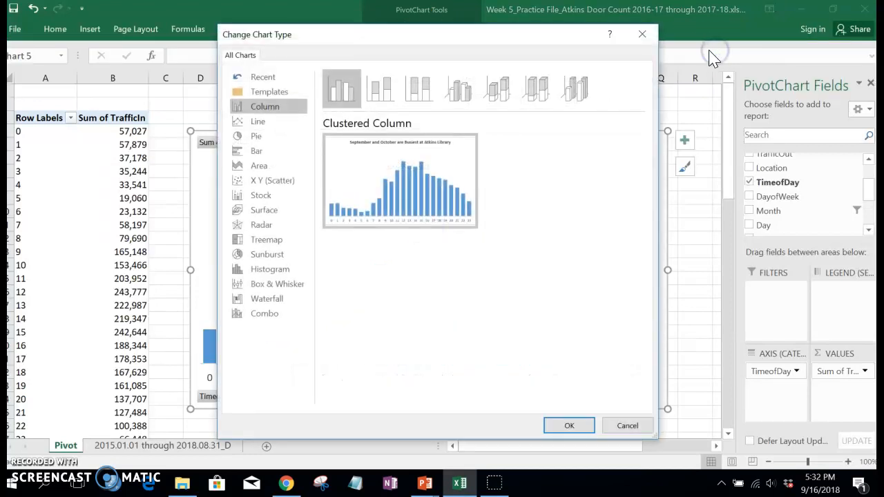
{"action": "left_click", "coordinate": [257, 123]}
{"action": "left_click", "coordinate": [568, 425]}
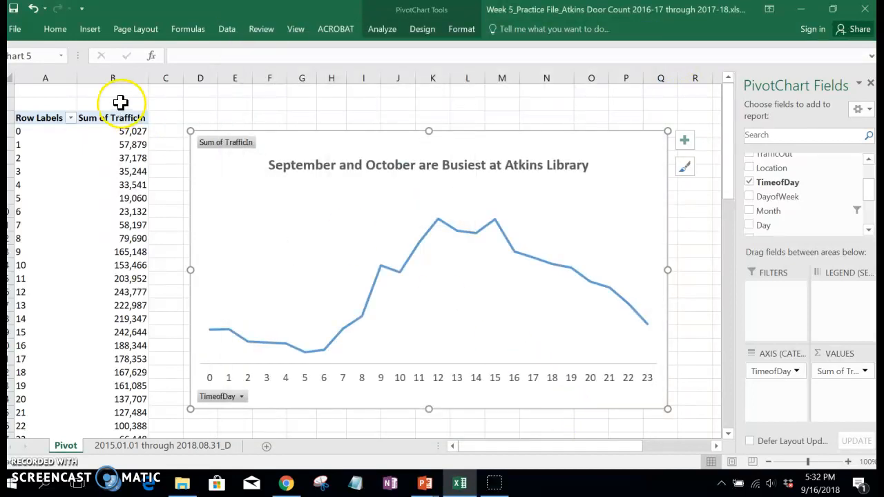
Step: Undo the chart type change, keeping TimeofDay as the PivotTable's row field
{"action": "left_click", "coordinate": [34, 10]}
{"action": "left_click", "coordinate": [33, 10]}
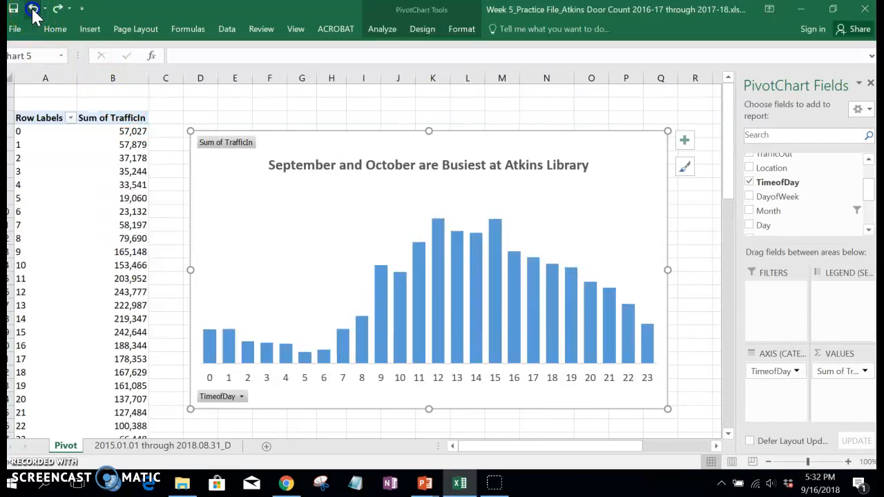
{"action": "left_click", "coordinate": [56, 10]}
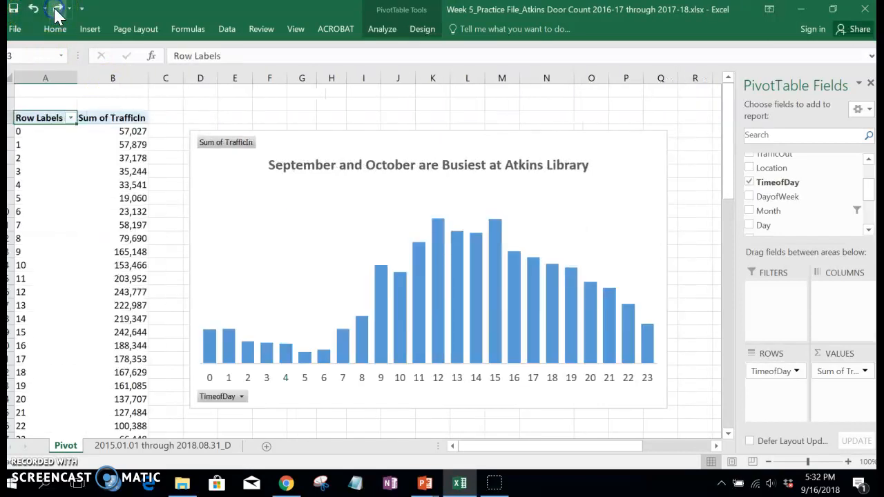
Step: Change the pivot chart of traffic by time of day to the Line chart type
{"action": "left_click", "coordinate": [564, 148]}
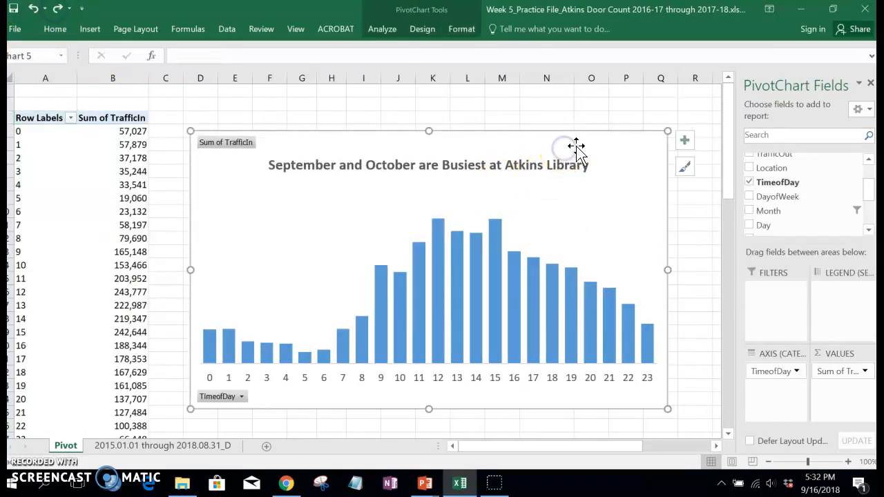
{"action": "left_click", "coordinate": [684, 144]}
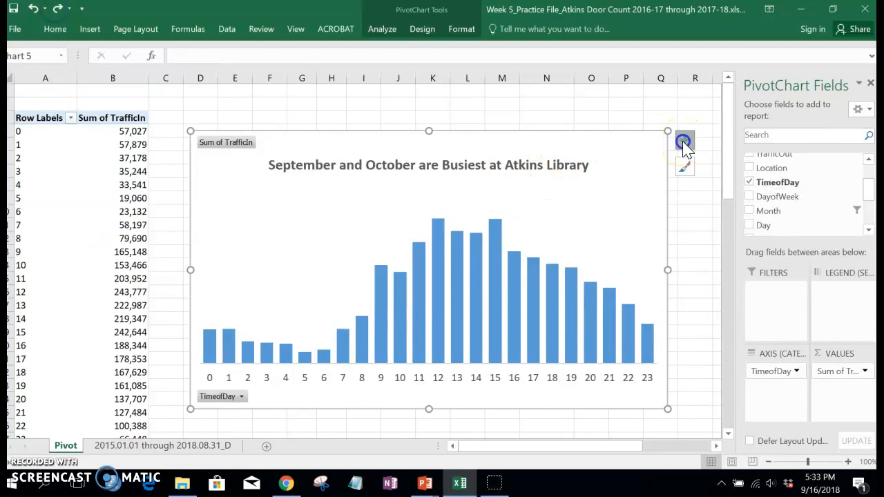
{"action": "left_click", "coordinate": [631, 145]}
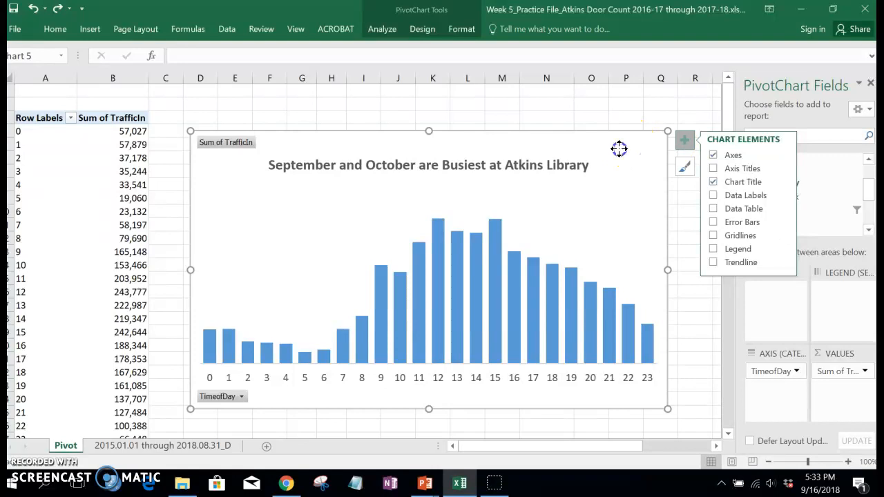
{"action": "right_click", "coordinate": [619, 146]}
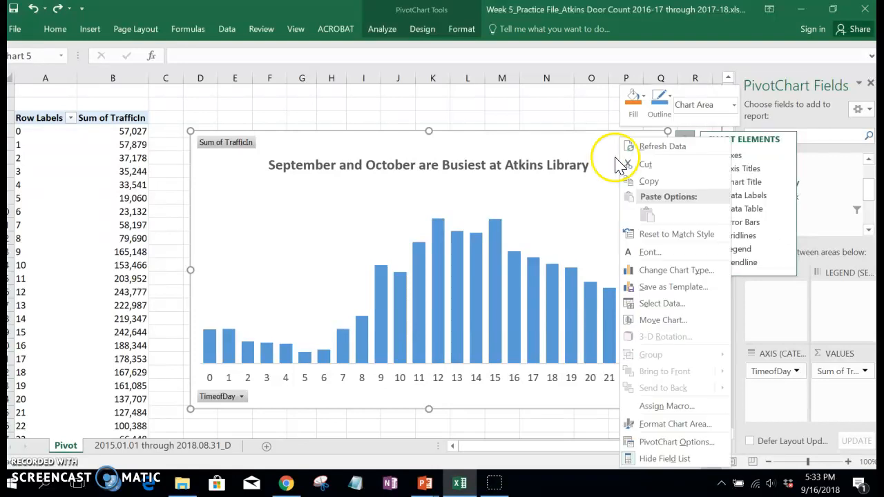
{"action": "left_click", "coordinate": [666, 271]}
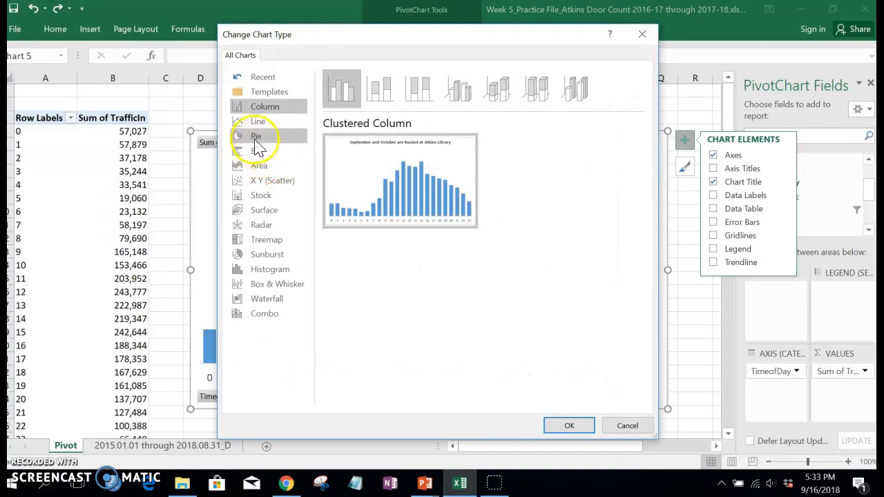
{"action": "left_click", "coordinate": [255, 121]}
{"action": "left_click", "coordinate": [569, 426]}
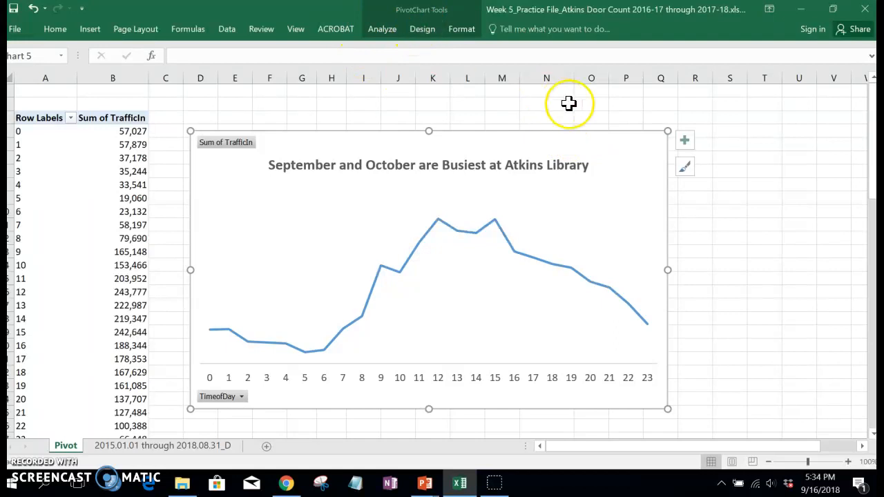
Step: Add primary major horizontal gridlines to the line chart
{"action": "left_click", "coordinate": [684, 143]}
{"action": "left_click", "coordinate": [714, 236]}
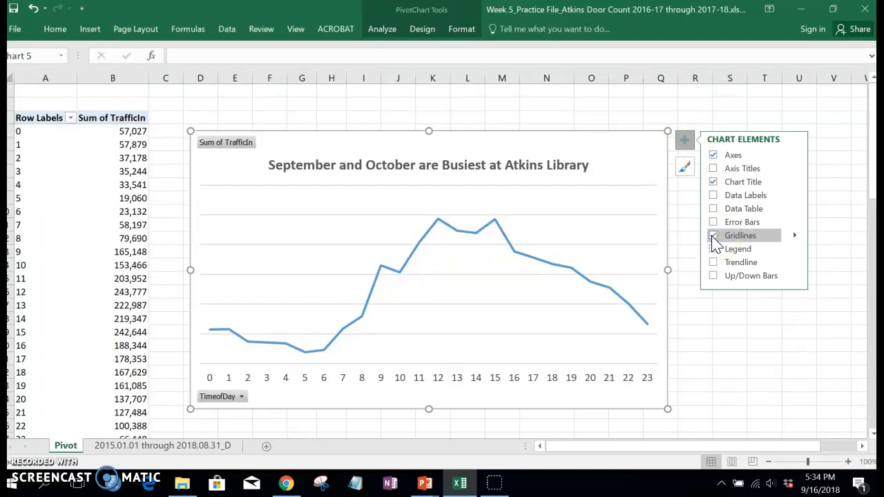
{"action": "left_click", "coordinate": [793, 237]}
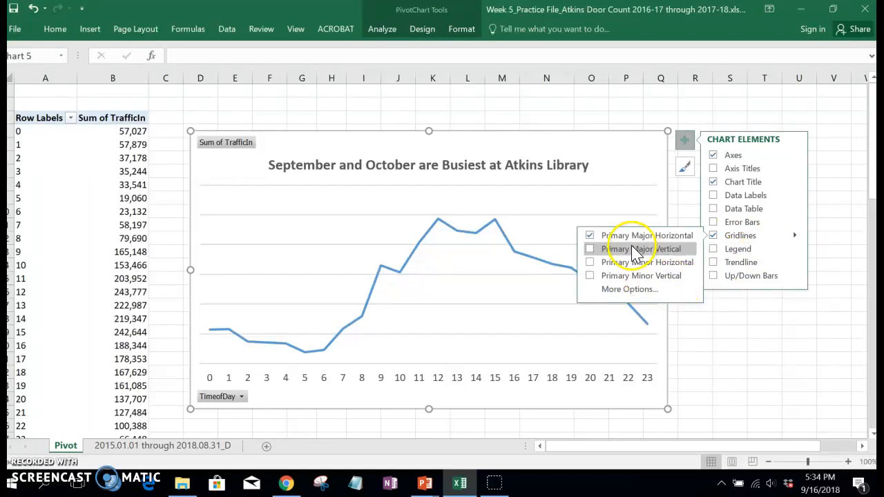
{"action": "left_click", "coordinate": [737, 316]}
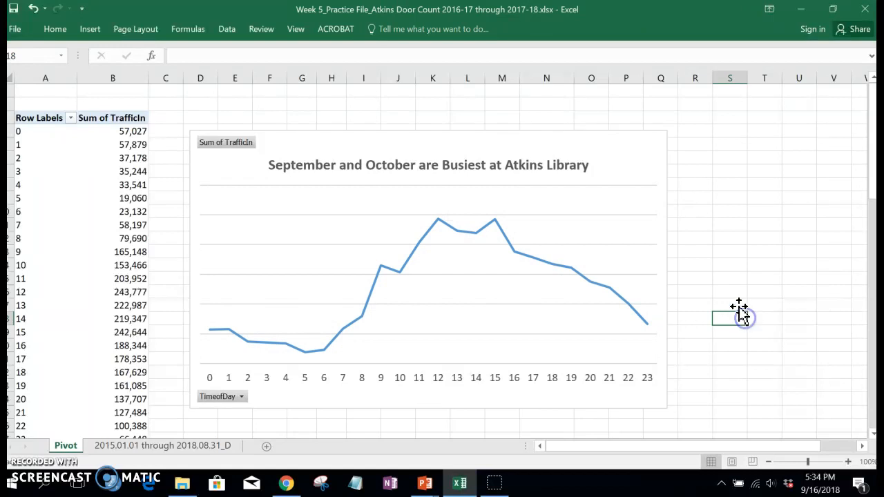
Step: Show the primary vertical axis on the line chart, leaving axis titles off
{"action": "left_click", "coordinate": [628, 211]}
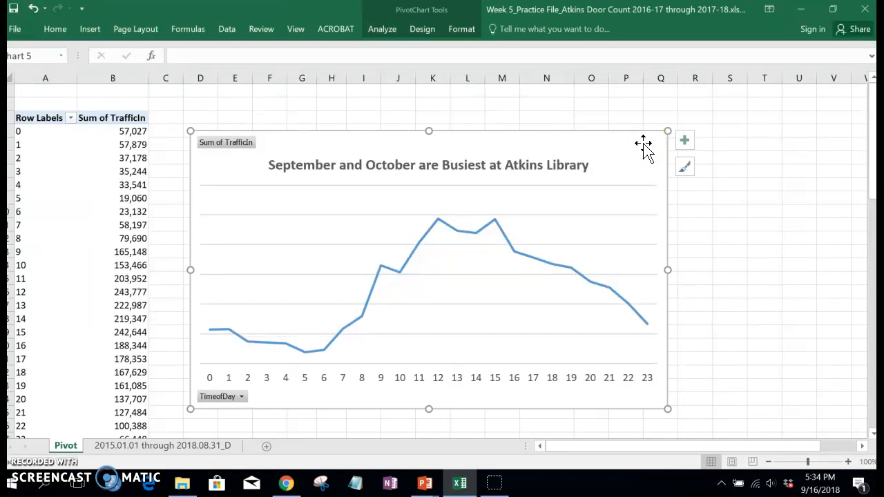
{"action": "left_click", "coordinate": [679, 145]}
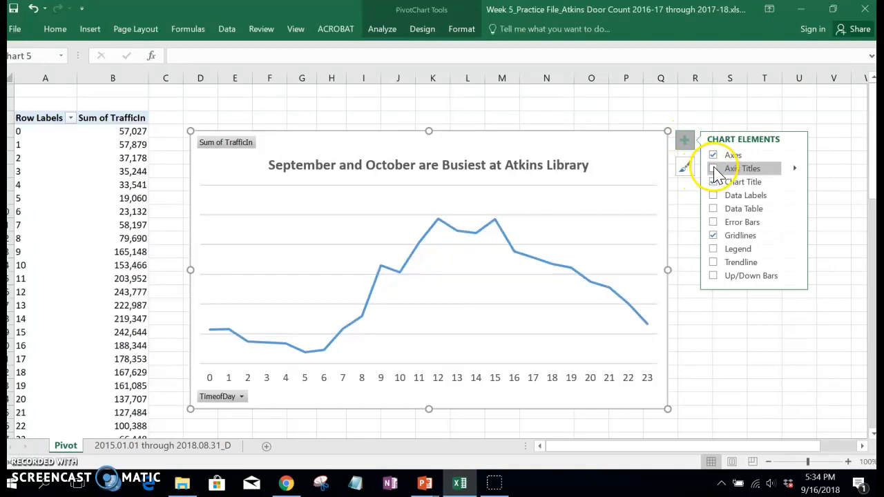
{"action": "left_click", "coordinate": [714, 170]}
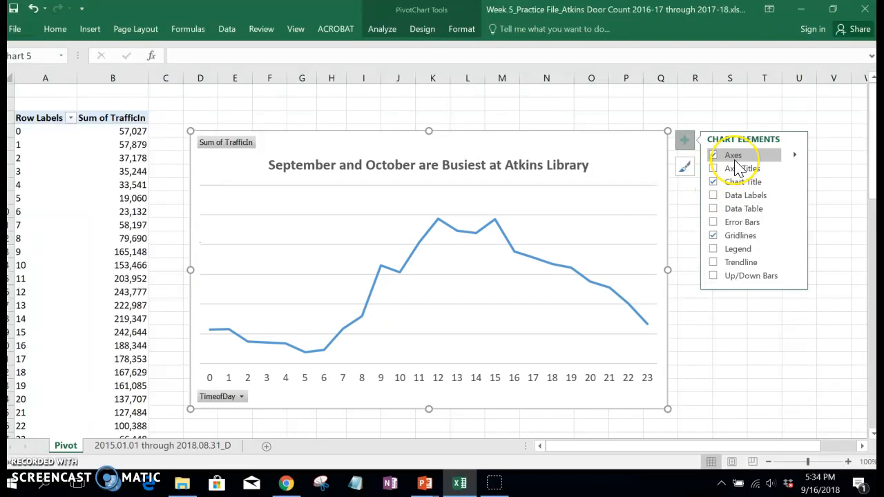
{"action": "left_click", "coordinate": [795, 156]}
{"action": "left_click", "coordinate": [675, 169]}
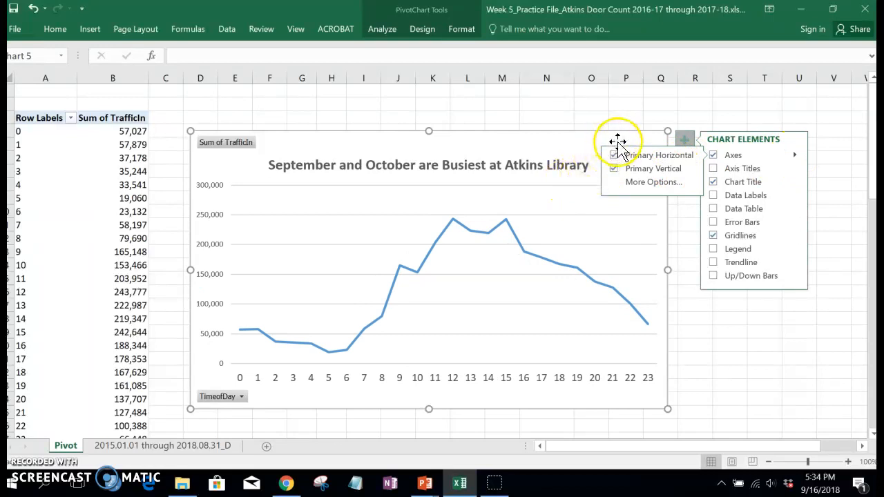
{"action": "left_click", "coordinate": [652, 105]}
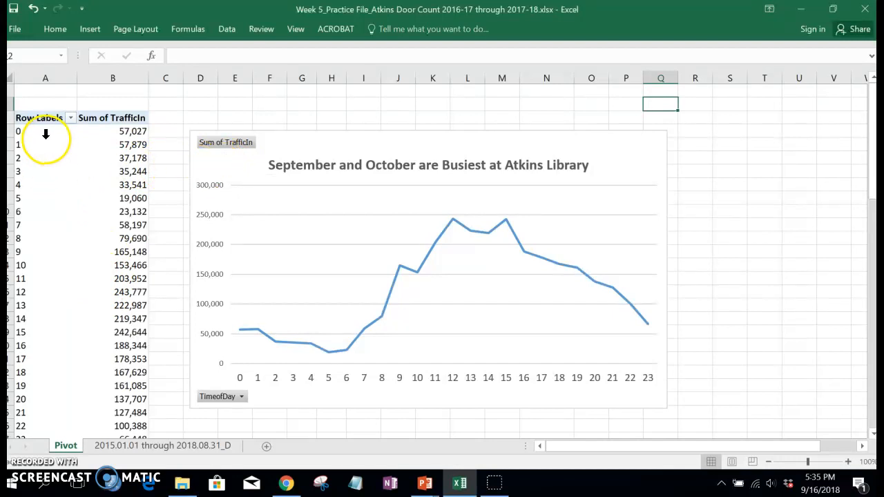
Step: Show the PivotTable field list and add AcademicYear as a report filter
{"action": "left_click", "coordinate": [50, 181]}
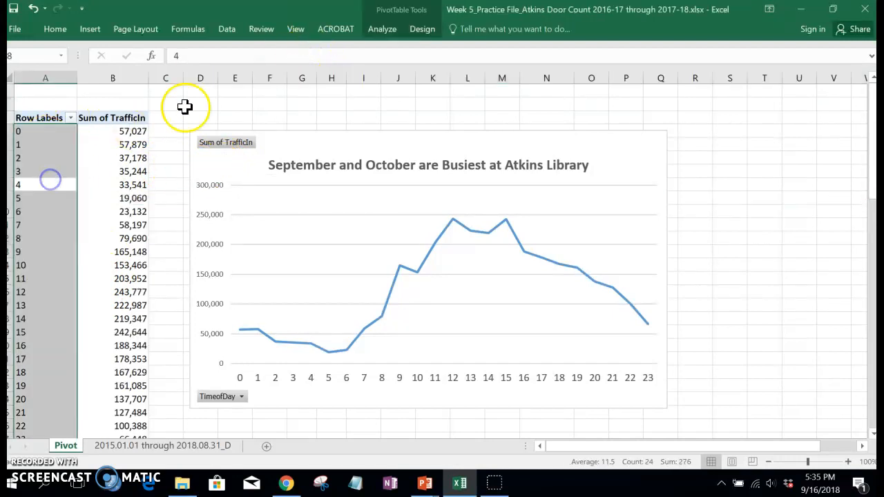
{"action": "left_click", "coordinate": [380, 27]}
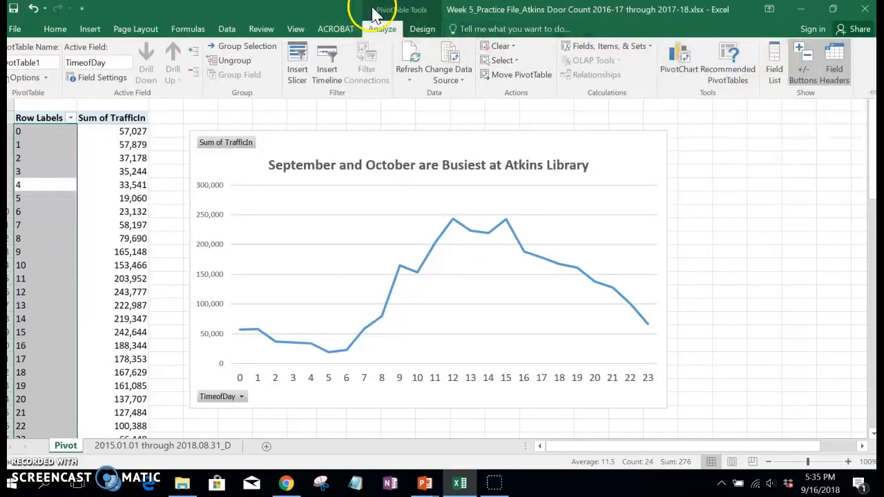
{"action": "left_click", "coordinate": [774, 64]}
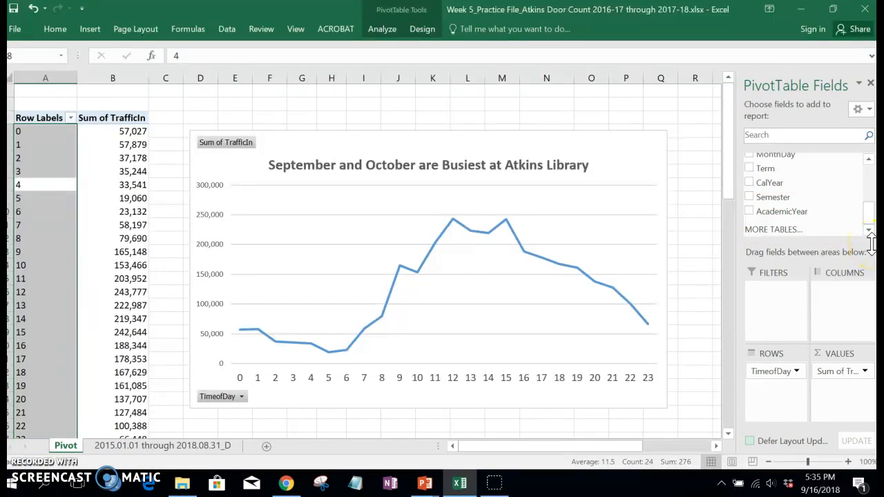
{"action": "left_click", "coordinate": [773, 232]}
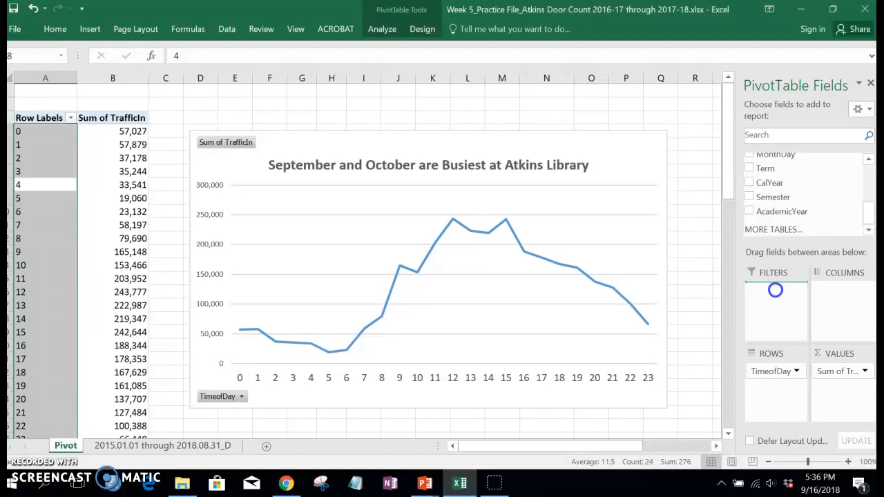
{"action": "left_click_drag", "start_coordinate": [775, 290], "coordinate": [777, 292]}
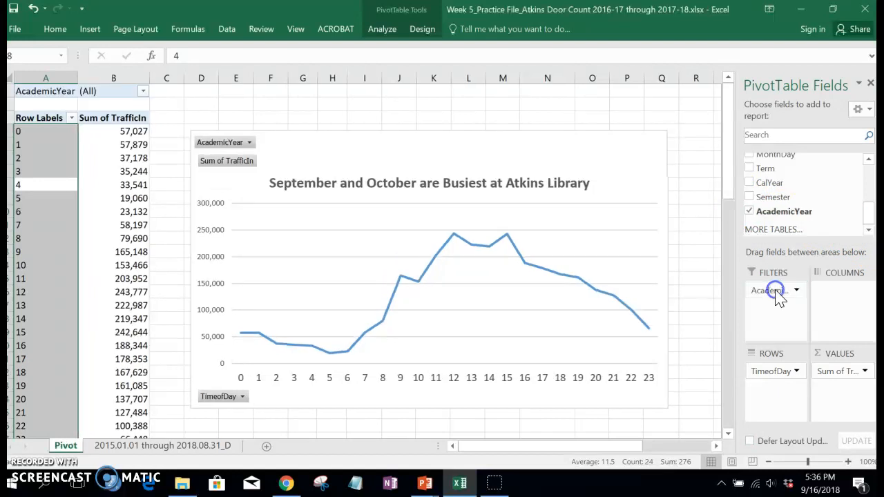
Step: Allow multiple selections in the chart's AcademicYear filter and limit it to 2016-17
{"action": "left_click", "coordinate": [250, 143]}
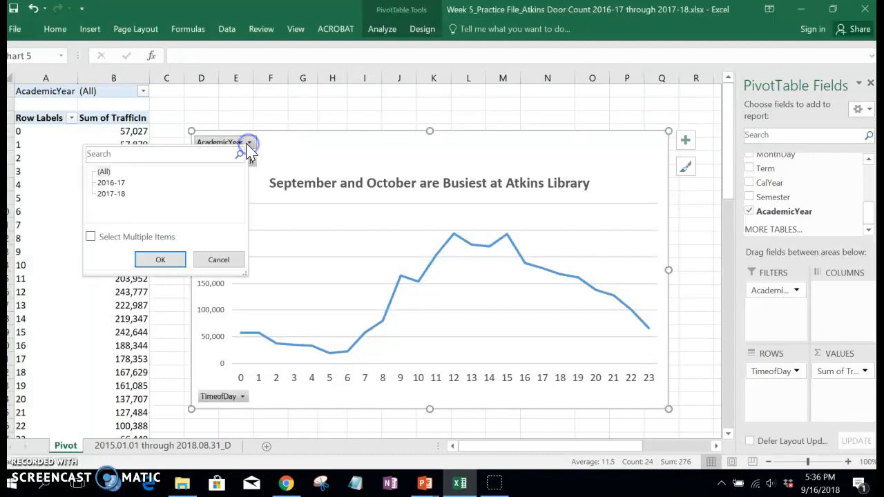
{"action": "left_click", "coordinate": [91, 237]}
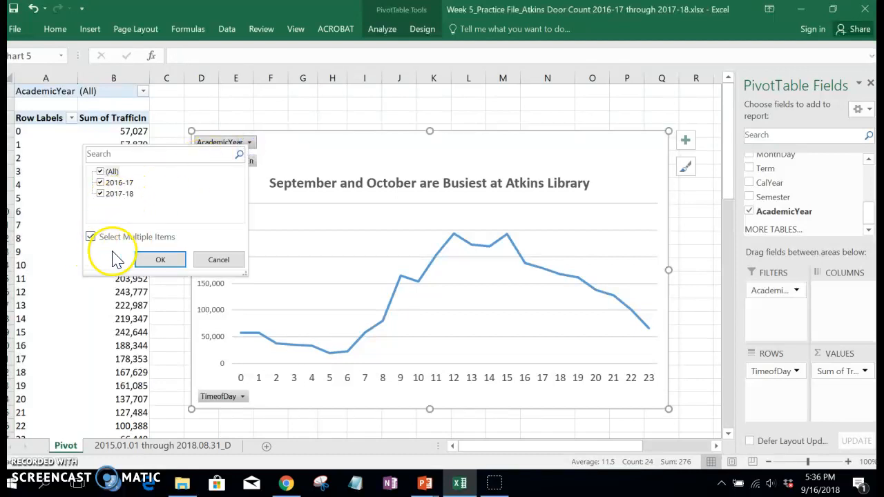
{"action": "left_click", "coordinate": [150, 264]}
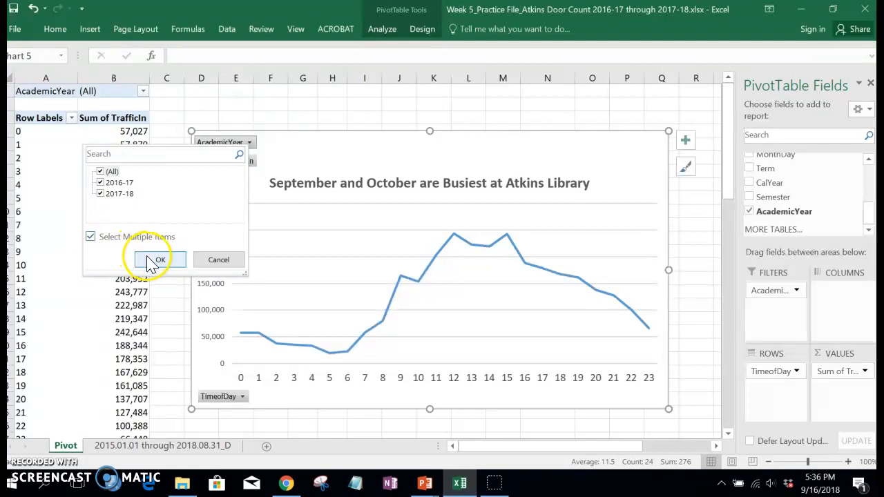
{"action": "left_click", "coordinate": [100, 193]}
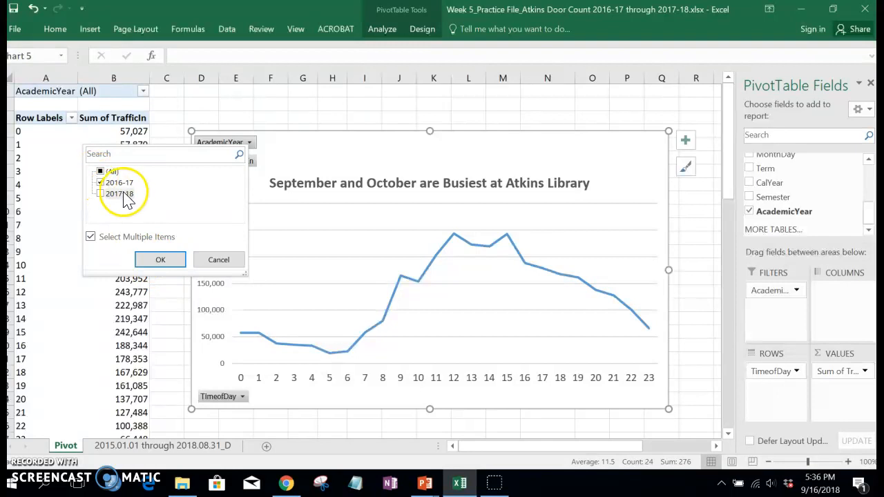
{"action": "left_click", "coordinate": [156, 262]}
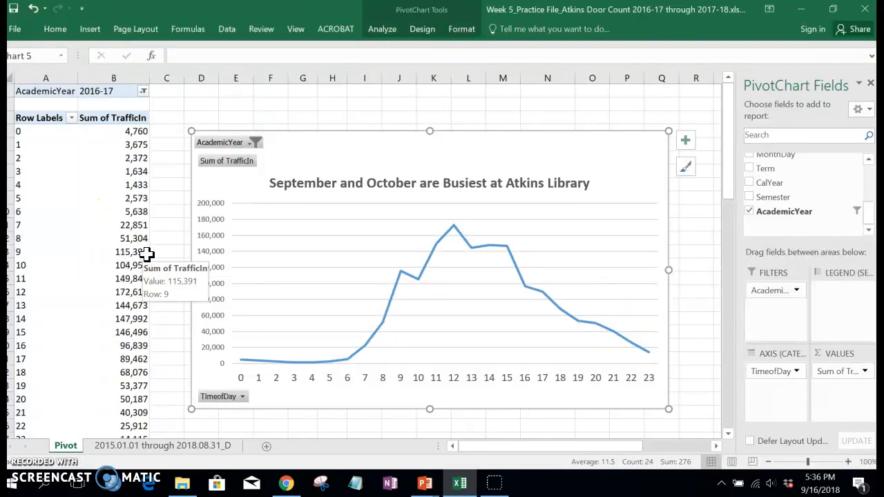
Step: Switch the chart's AcademicYear filter to include only 2017-18
{"action": "left_click", "coordinate": [254, 143]}
{"action": "left_click", "coordinate": [102, 191]}
{"action": "left_click", "coordinate": [101, 181]}
{"action": "left_click", "coordinate": [147, 259]}
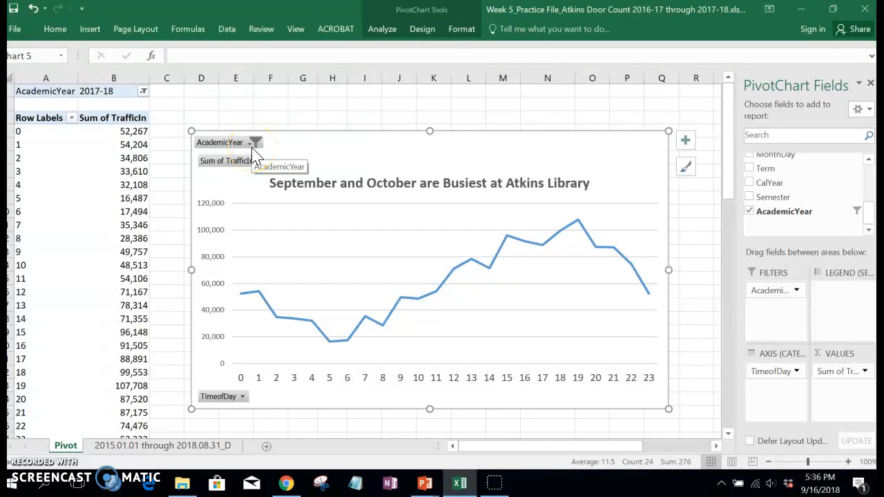
Step: Add the Month field as a second report filter below AcademicYear
{"action": "left_click_drag", "start_coordinate": [869, 215], "coordinate": [864, 195]}
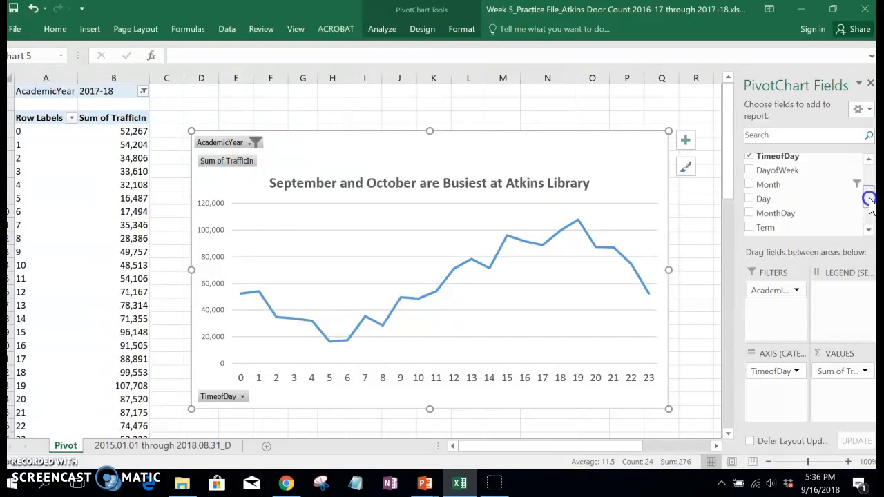
{"action": "left_click_drag", "start_coordinate": [777, 190], "coordinate": [767, 311]}
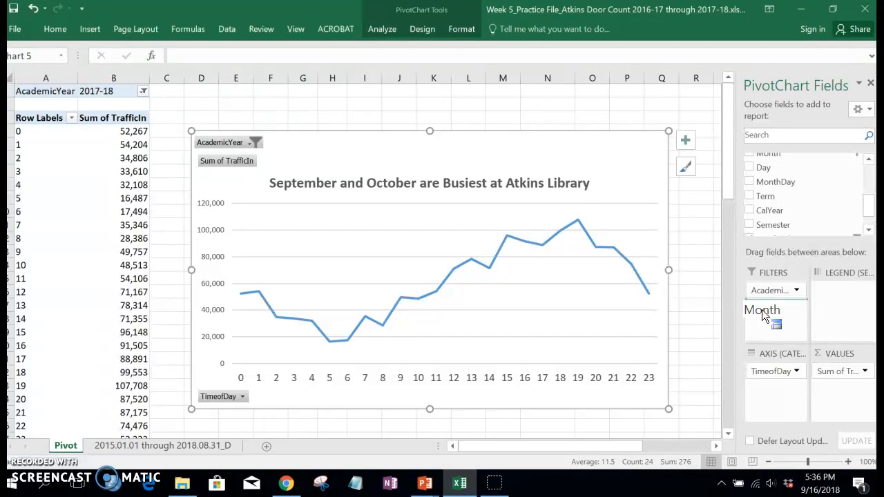
{"action": "left_click_drag", "start_coordinate": [763, 313], "coordinate": [763, 314]}
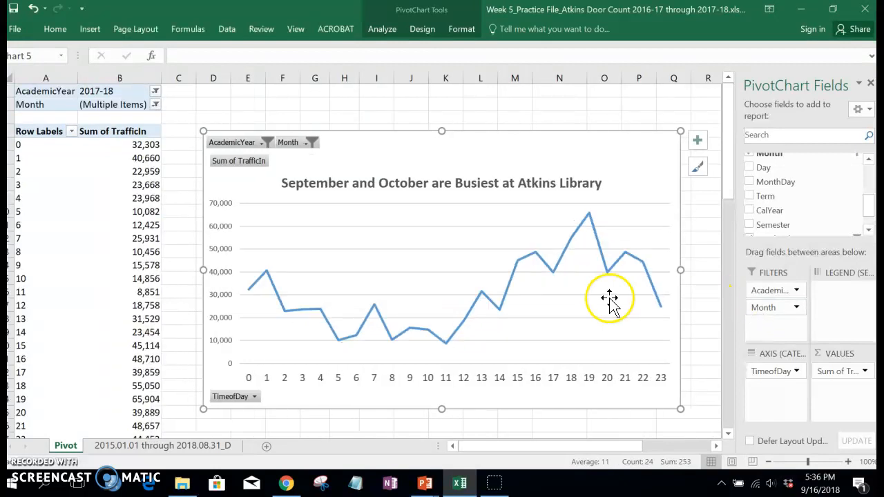
Step: Include Feb among the months selected in the chart's Month filter
{"action": "left_click", "coordinate": [307, 145]}
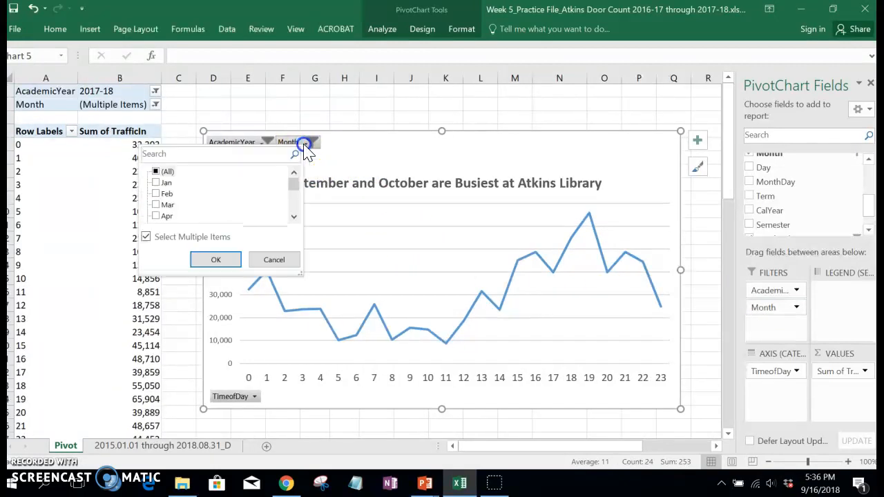
{"action": "left_click", "coordinate": [294, 184]}
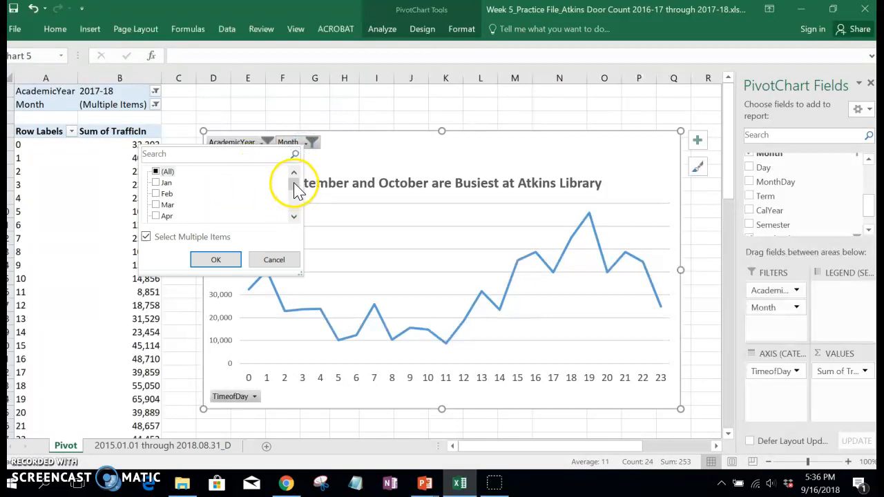
{"action": "left_click", "coordinate": [157, 195]}
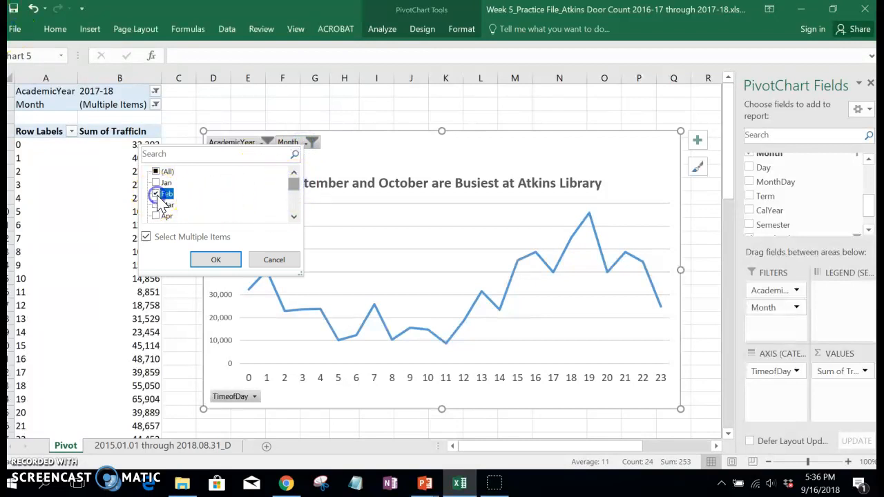
{"action": "left_click", "coordinate": [220, 261]}
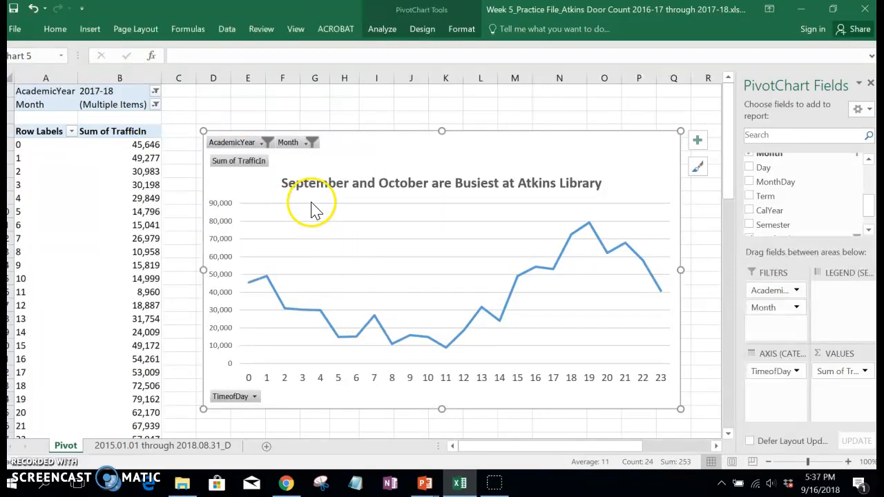
Step: Limit the chart's Month filter to Feb only, clearing all other months
{"action": "left_click", "coordinate": [312, 142]}
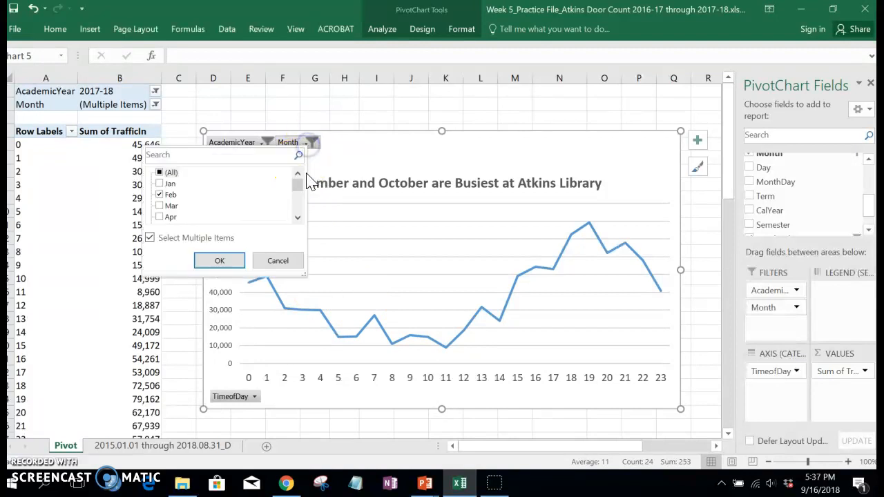
{"action": "left_click", "coordinate": [298, 194]}
{"action": "left_click_drag", "start_coordinate": [296, 207], "coordinate": [296, 182]}
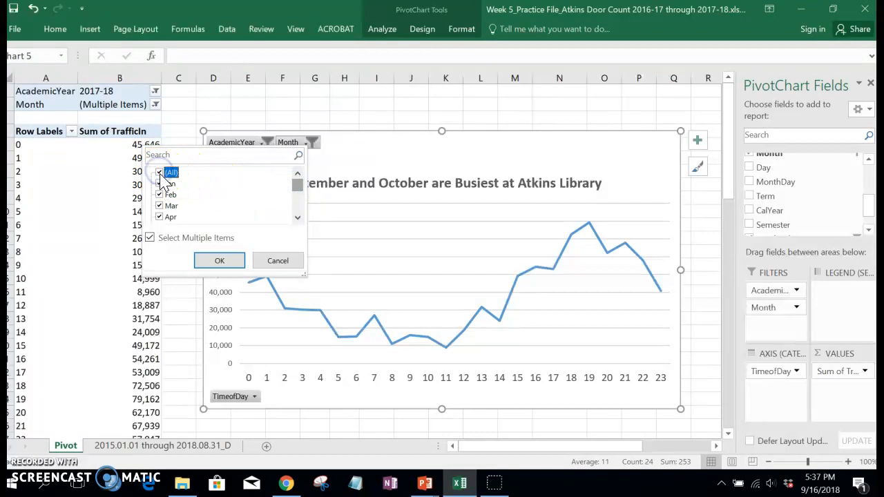
{"action": "left_click", "coordinate": [160, 174]}
{"action": "left_click", "coordinate": [161, 195]}
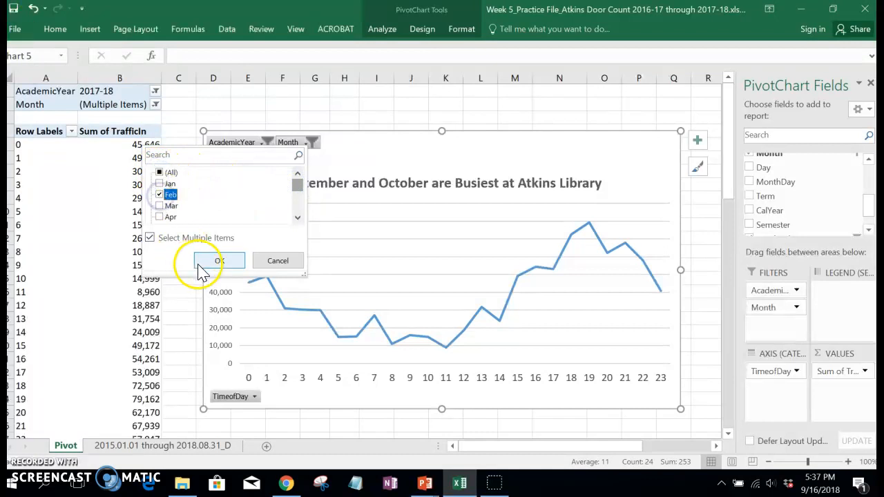
{"action": "left_click", "coordinate": [219, 260]}
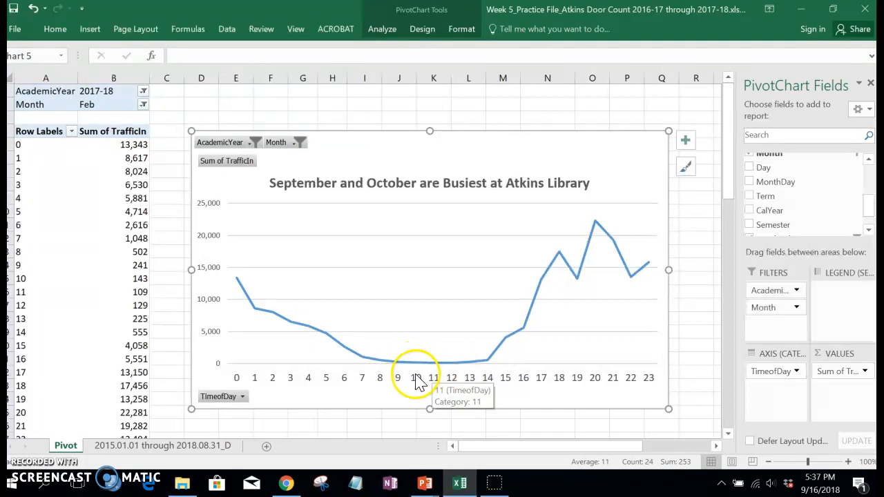
Step: Change the chart's Month filter to show only Apr
{"action": "mouse_move", "coordinate": [397, 365]}
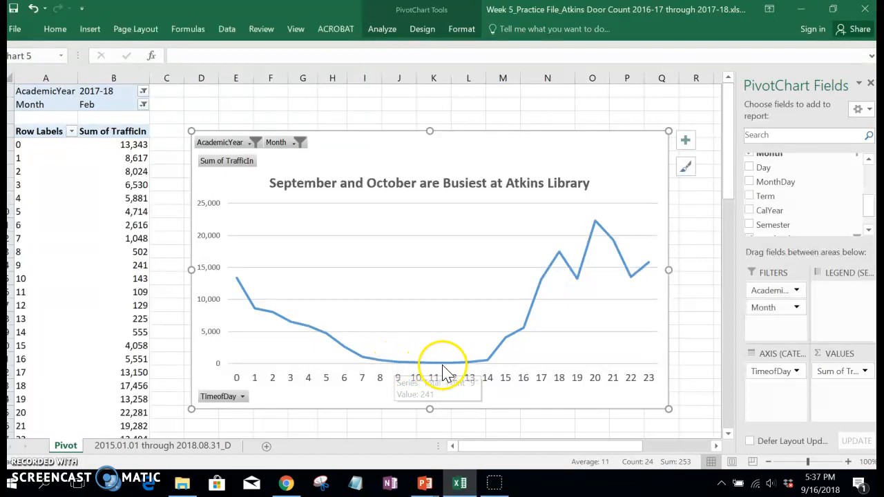
{"action": "left_click", "coordinate": [297, 144]}
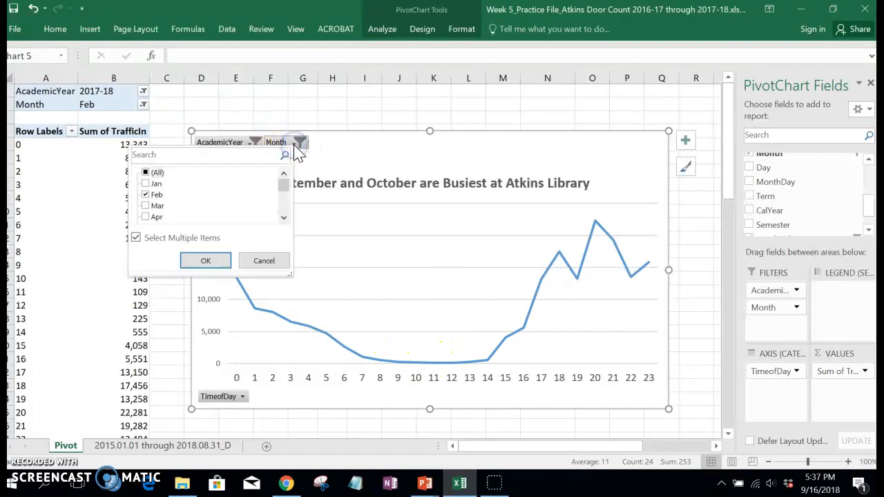
{"action": "left_click", "coordinate": [146, 206]}
{"action": "left_click", "coordinate": [150, 206]}
{"action": "left_click", "coordinate": [205, 262]}
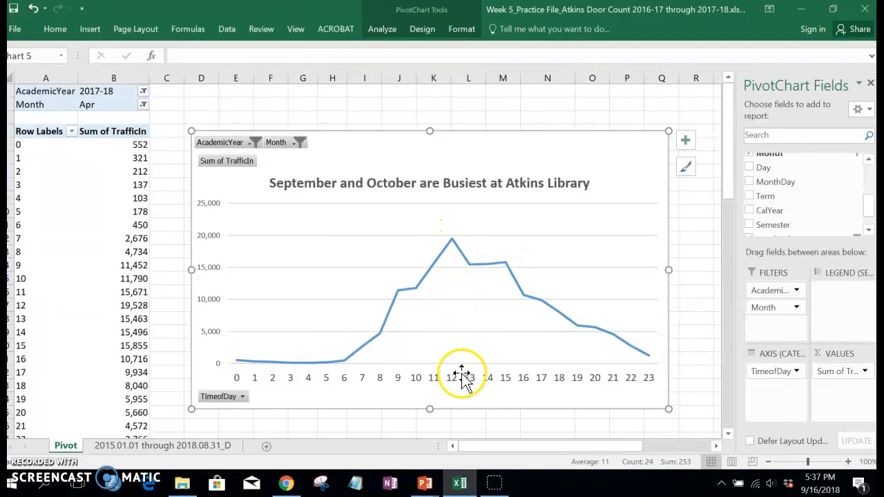
Step: Reset the Month filter to all months and include both 2016-17 and 2017-18 in the AcademicYear filter
{"action": "left_click", "coordinate": [299, 143]}
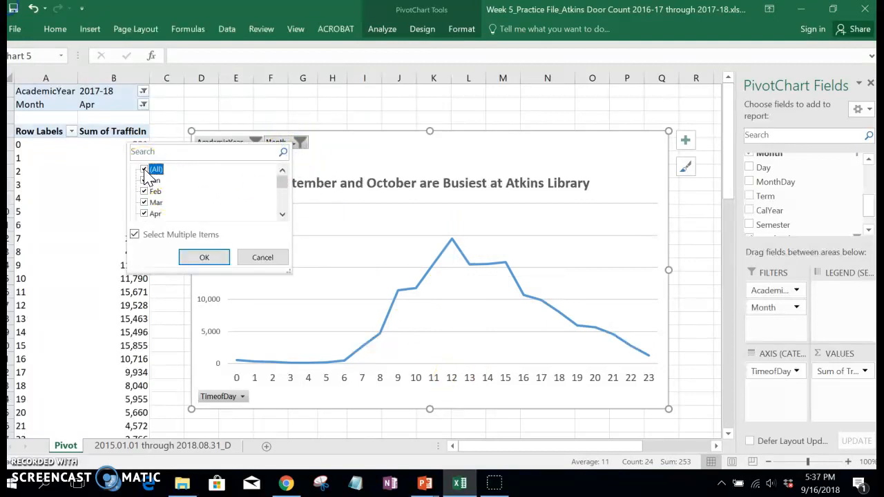
{"action": "left_click_drag", "start_coordinate": [282, 179], "coordinate": [281, 203]}
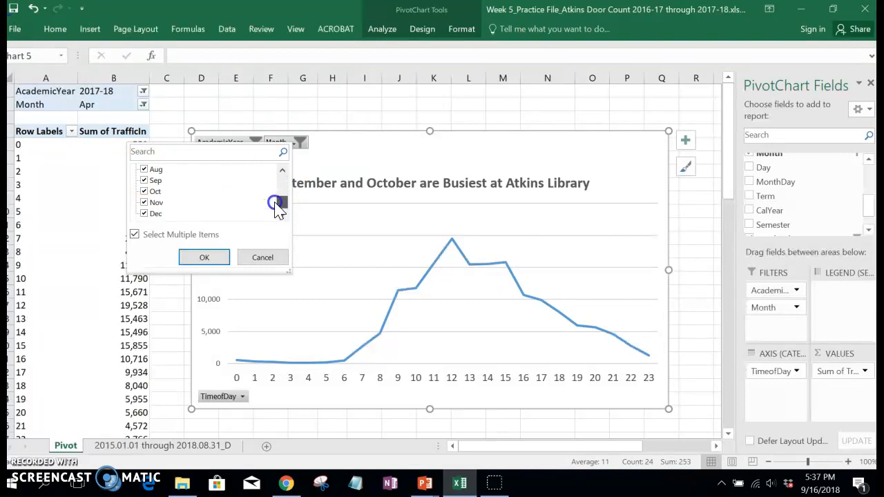
{"action": "left_click", "coordinate": [206, 257]}
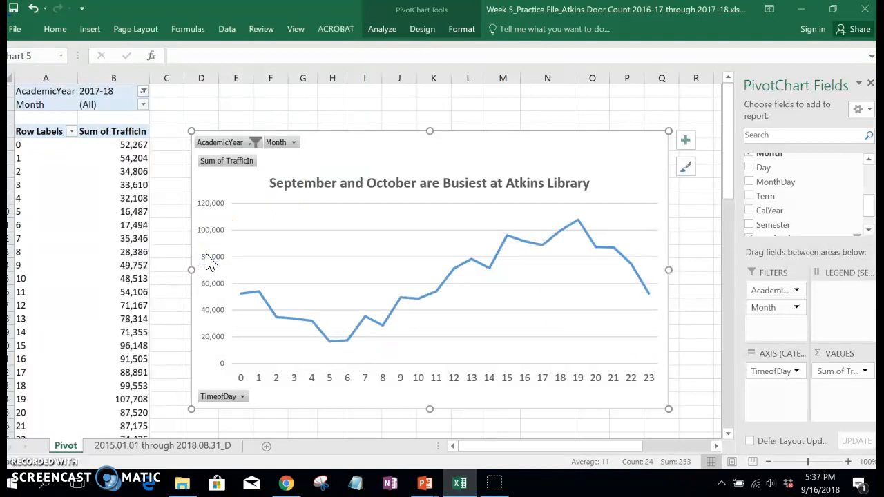
{"action": "left_click", "coordinate": [253, 142]}
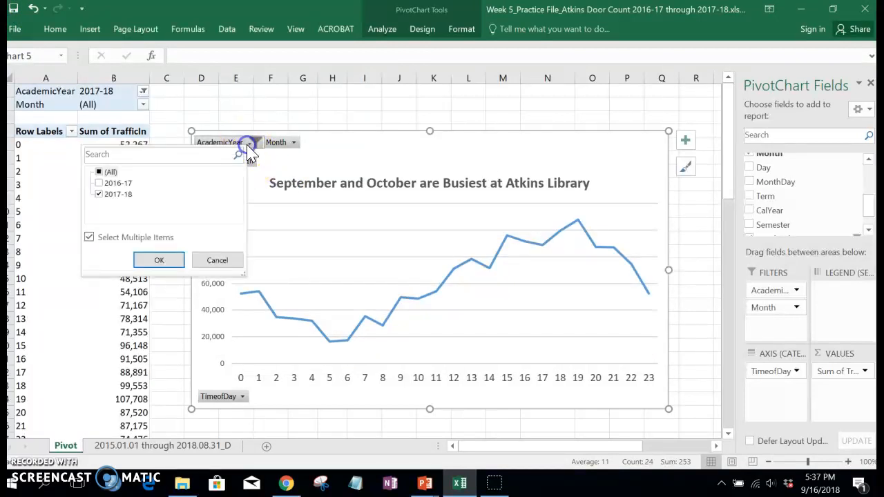
{"action": "left_click", "coordinate": [101, 183]}
{"action": "left_click", "coordinate": [164, 261]}
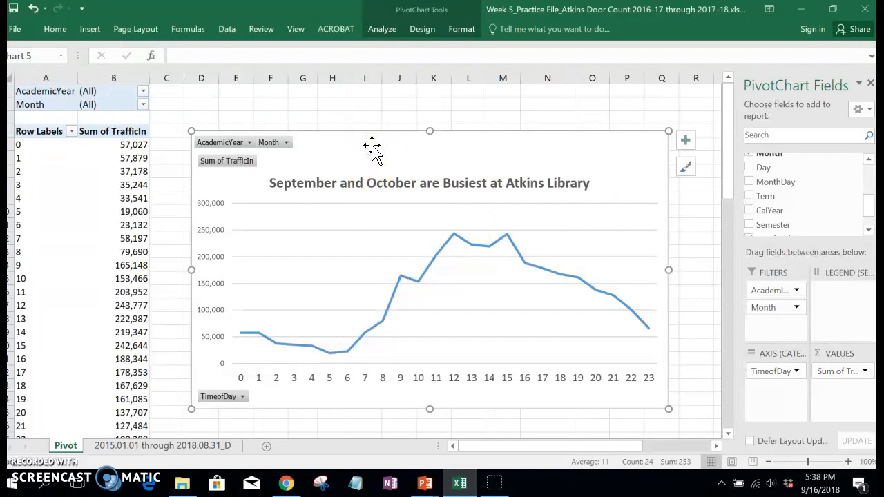
Step: Replace the chart title with "12:00 PM and 3:00 PM are the Busiest Times of Day at Atkins"
{"action": "left_click", "coordinate": [304, 187]}
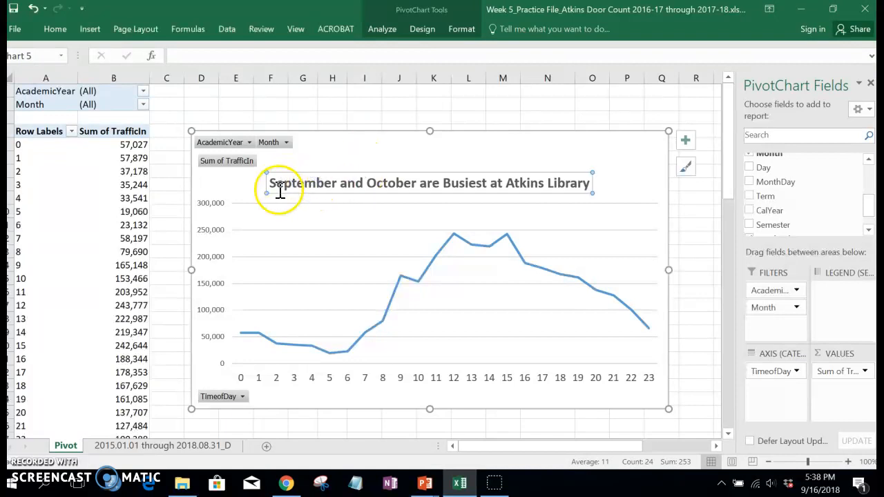
{"action": "left_click_drag", "start_coordinate": [270, 183], "coordinate": [588, 183]}
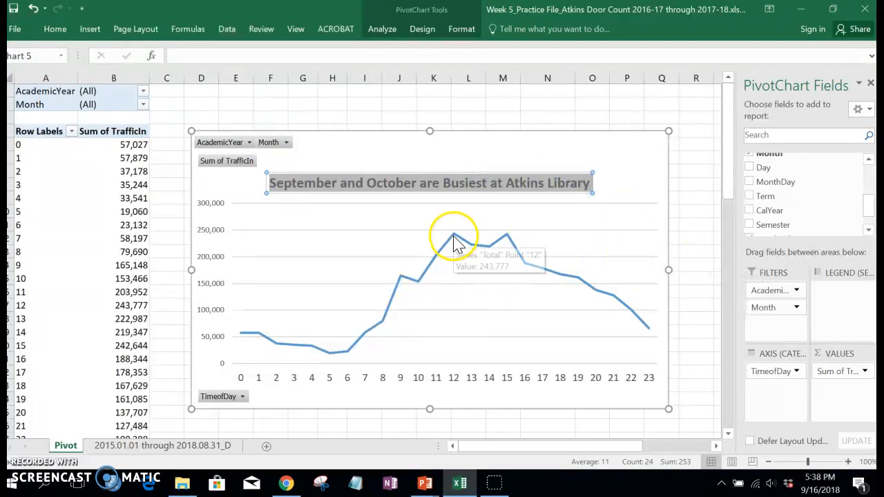
{"action": "left_click", "coordinate": [271, 183]}
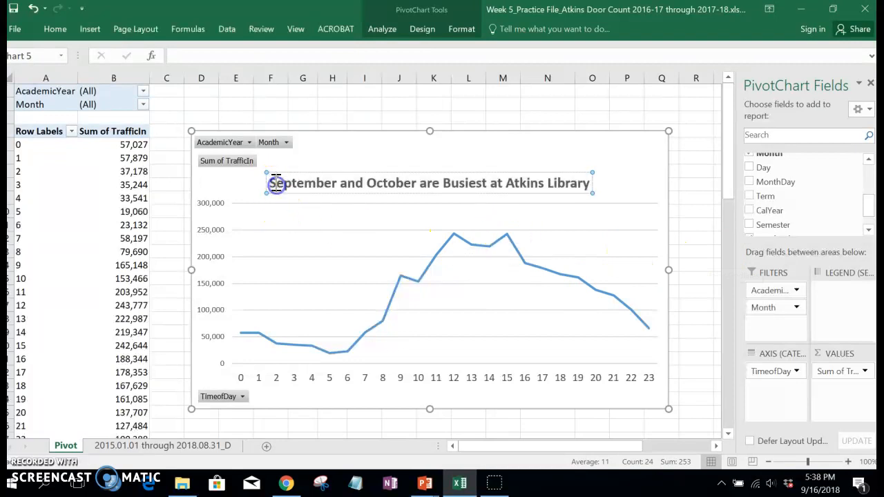
{"action": "left_click", "coordinate": [597, 184], "text": "shift"}
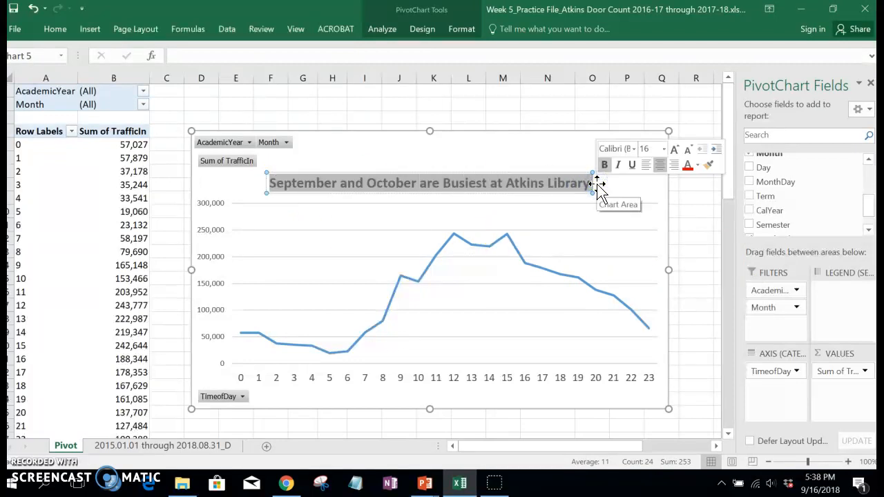
{"action": "type", "text": "12:00 PM and"}
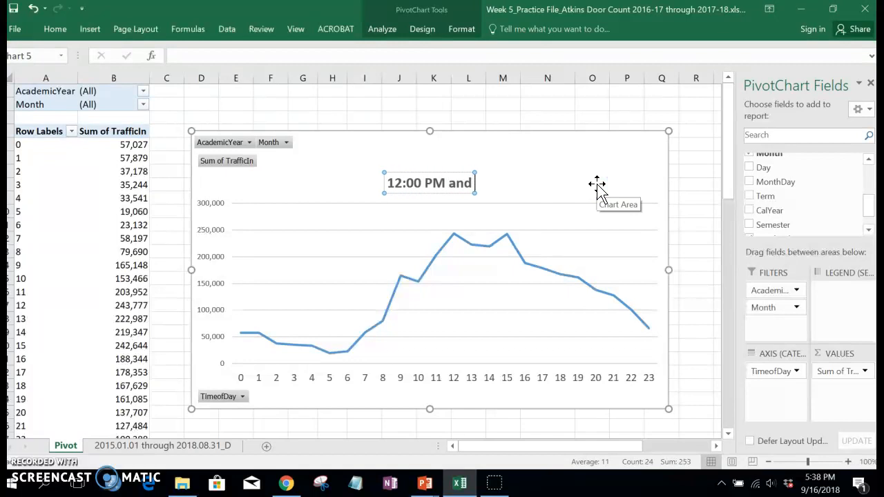
{"action": "type", "text": " 3:00 PM are teh"}
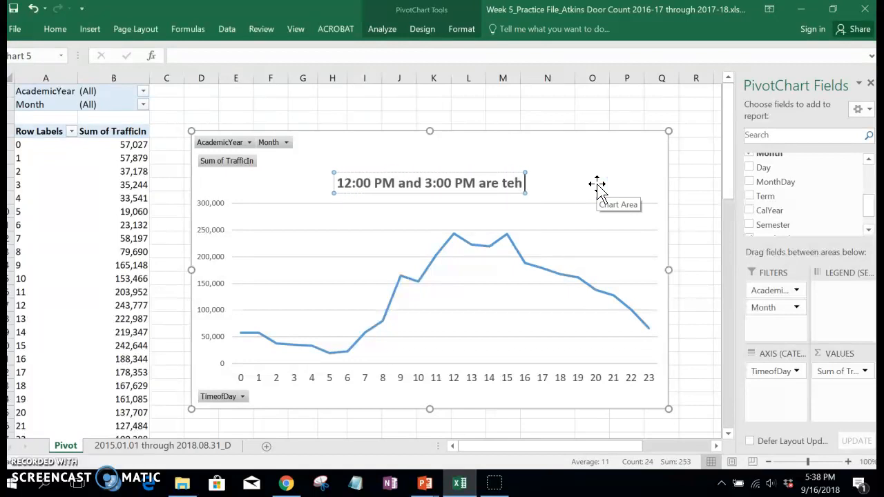
{"action": "key", "text": "BackSpace"}
{"action": "key", "text": "BackSpace"}
{"action": "type", "text": "he Busin"}
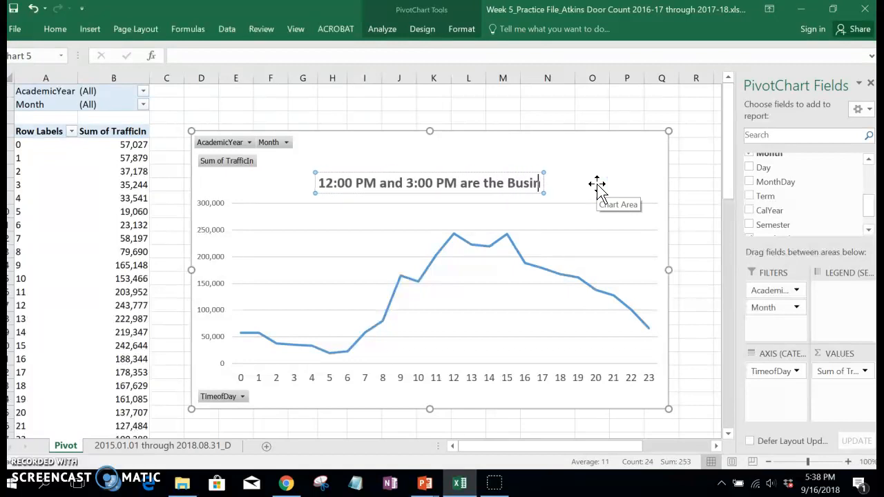
{"action": "key", "text": "BackSpace"}
{"action": "type", "text": "est Time"}
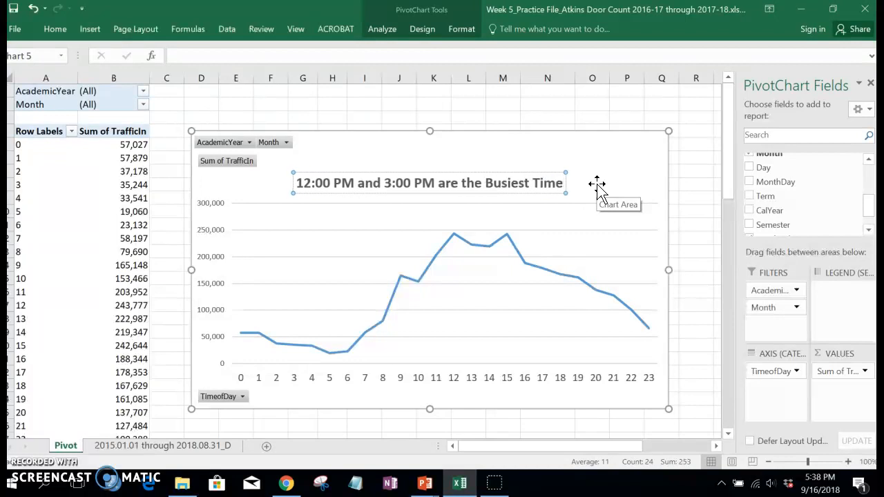
{"action": "type", "text": "s of Day at Atkins"}
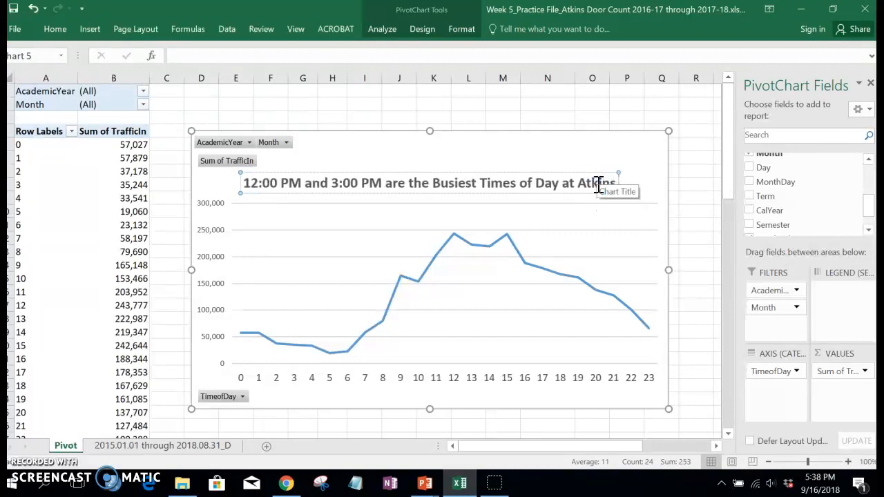
{"action": "left_click", "coordinate": [503, 123]}
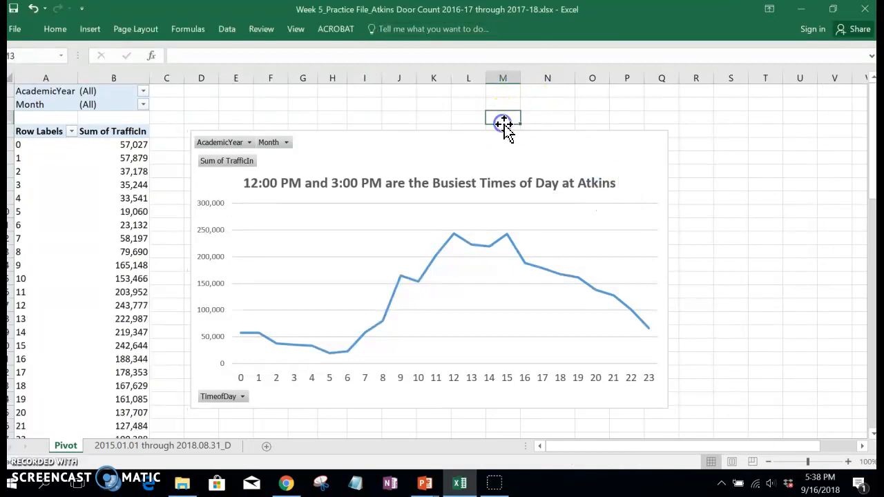
Step: Copy the whole line chart and switch to the PowerPoint presentation holding the monthly bar chart
{"action": "left_click", "coordinate": [501, 145]}
{"action": "right_click", "coordinate": [503, 145]}
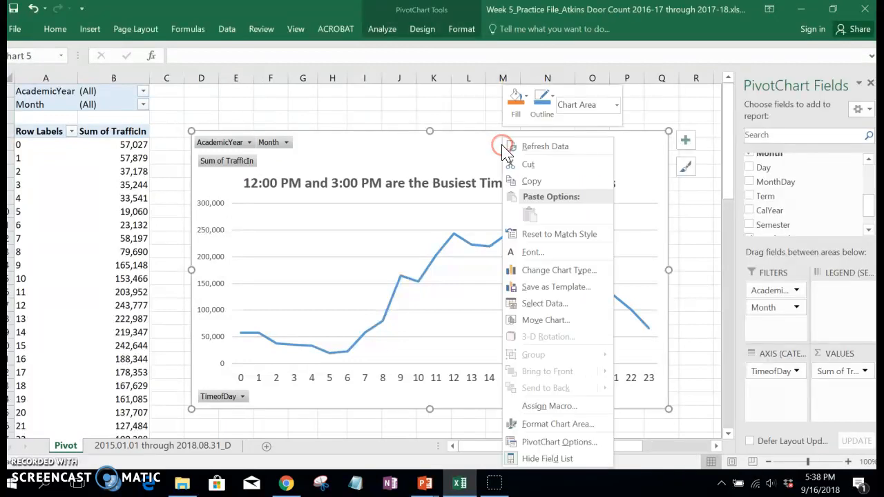
{"action": "left_click", "coordinate": [533, 177]}
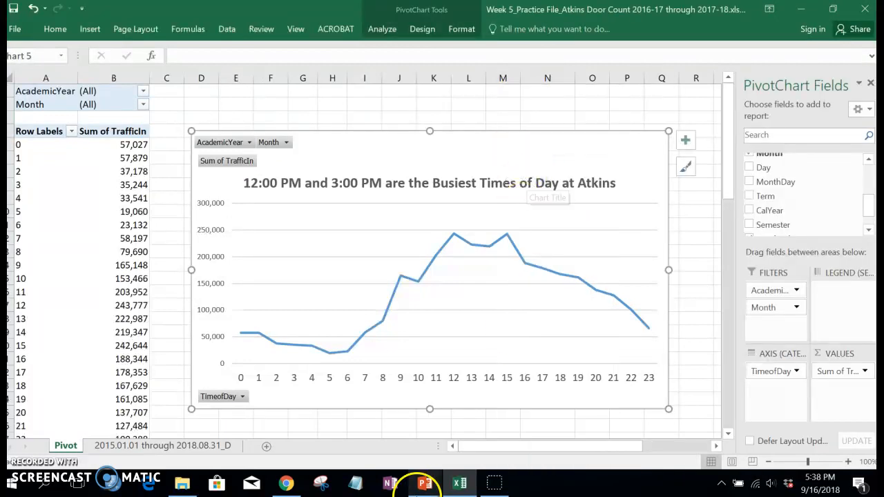
{"action": "mouse_move", "coordinate": [426, 482]}
{"action": "left_click", "coordinate": [552, 446]}
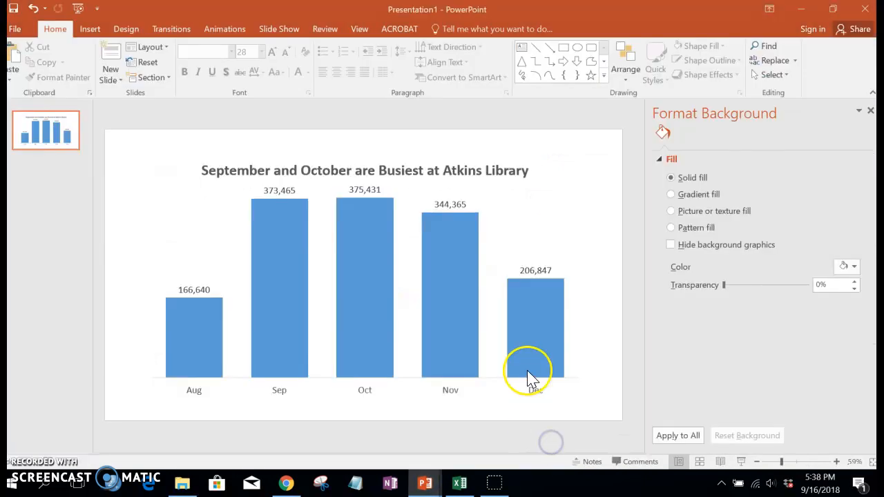
Step: Add a new slide after the bar chart slide and delete its title and content placeholders
{"action": "left_click", "coordinate": [109, 61]}
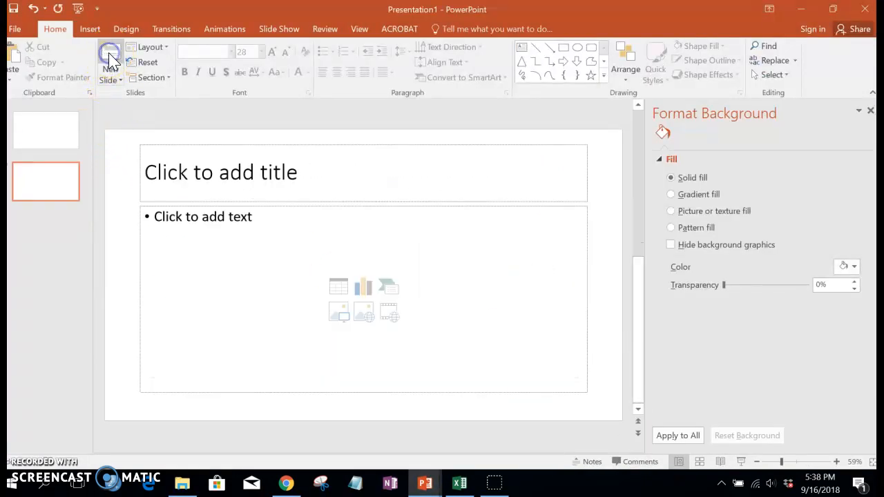
{"action": "left_click_drag", "start_coordinate": [163, 152], "coordinate": [587, 385]}
{"action": "key", "text": "Delete"}
Step: Bring up the paste options for the copied chart on the blank second slide
{"action": "right_click", "coordinate": [207, 198]}
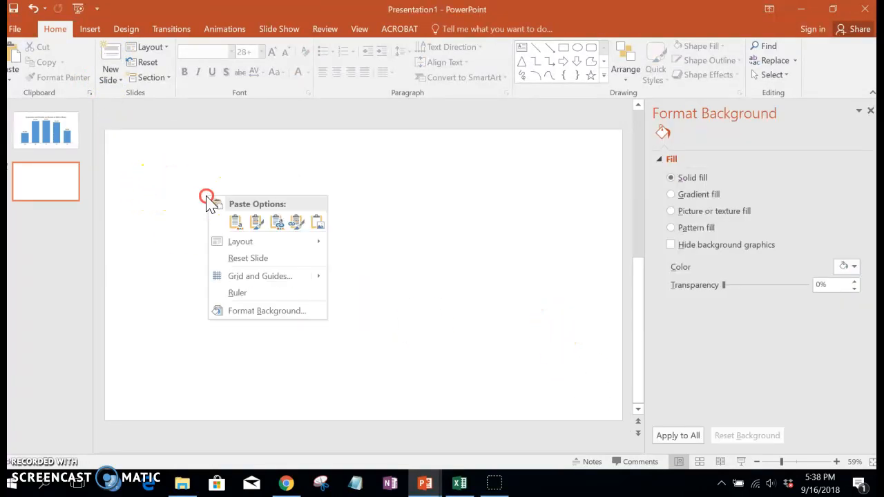